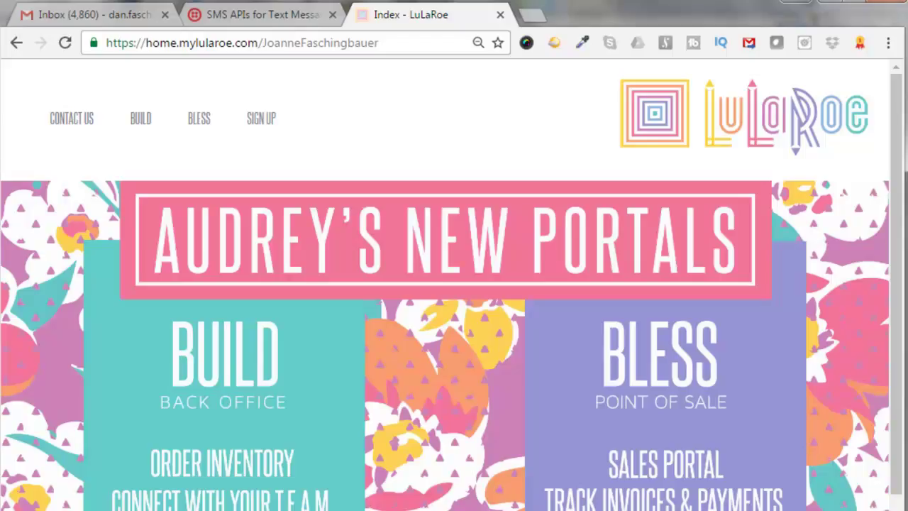
# - Switch to the Twilio site and log in to the account with the prefilled credentials
pyautogui.click(233, 17)
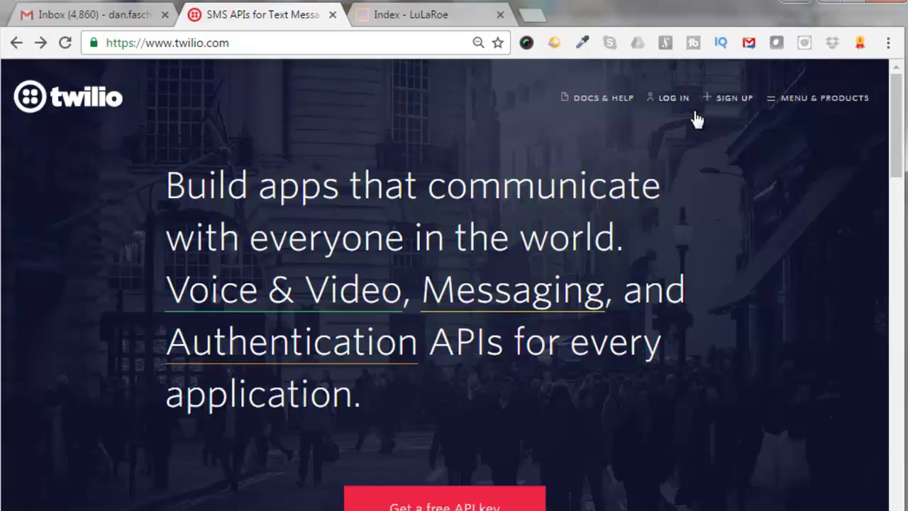
pyautogui.click(673, 107)
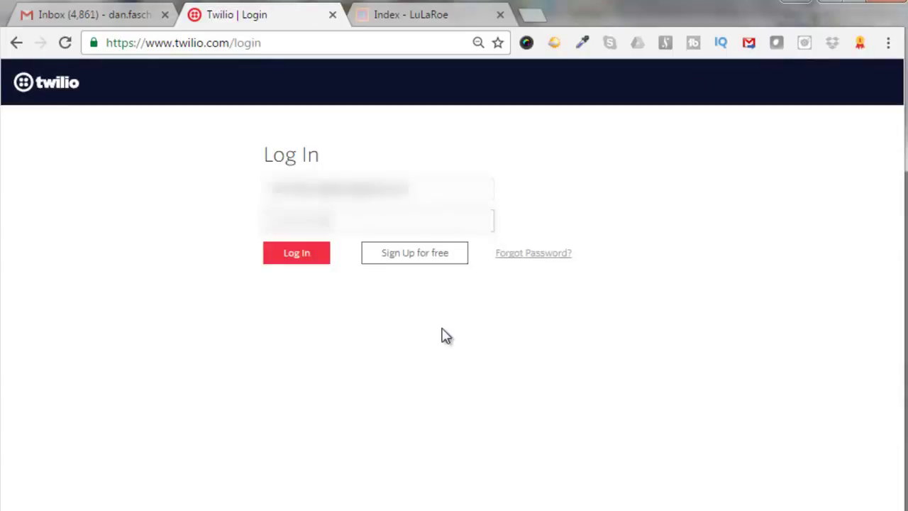
pyautogui.click(295, 256)
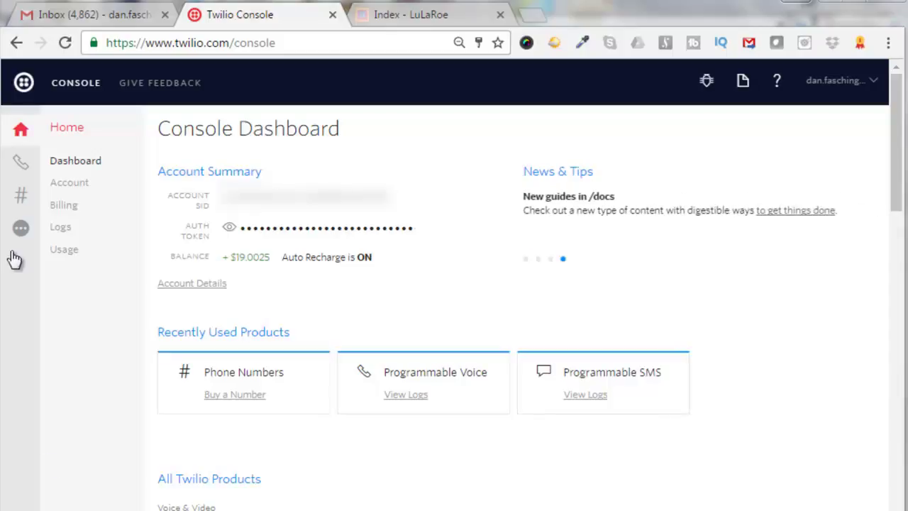
# - Open the phone number purchase form and choose United States (+1) as the country
pyautogui.click(21, 200)
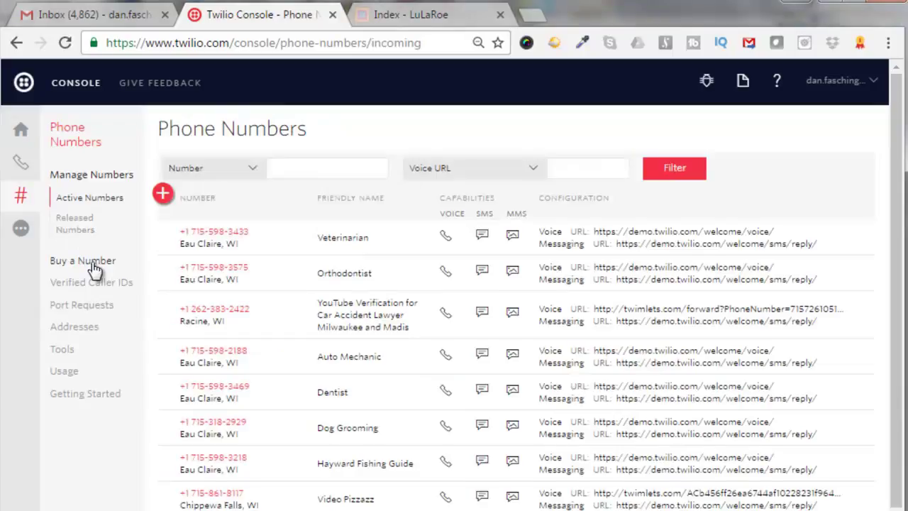
pyautogui.click(94, 265)
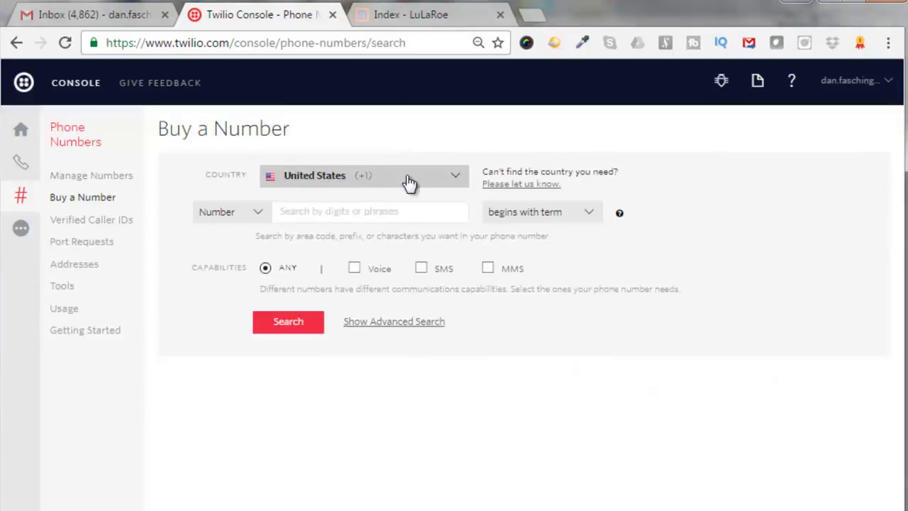
pyautogui.click(456, 176)
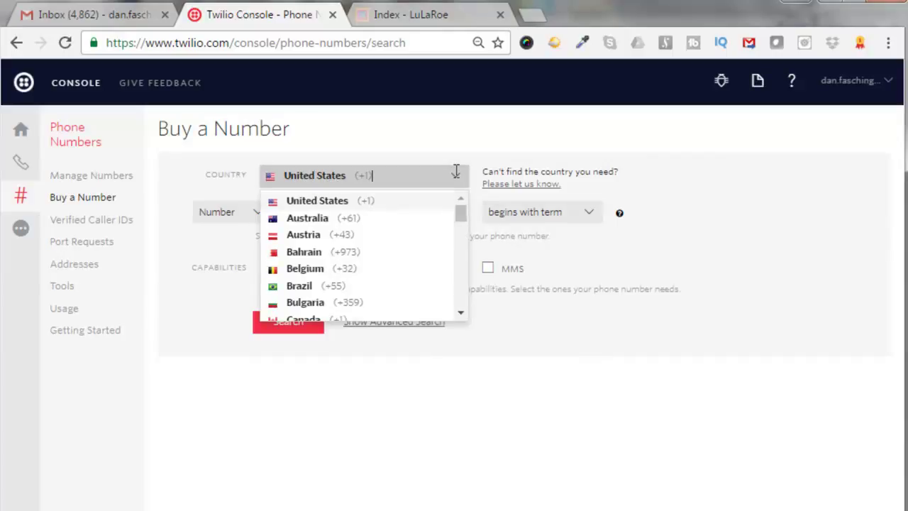
pyautogui.click(337, 201)
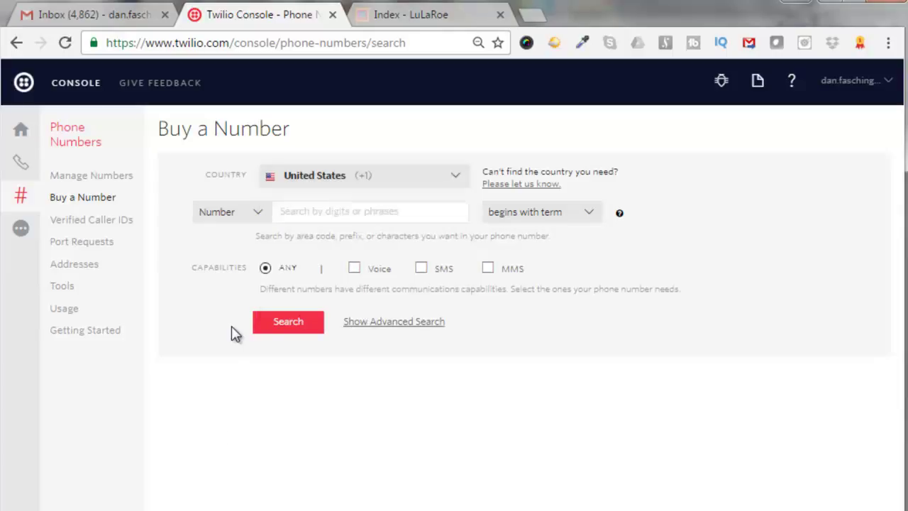
# - Set the number search to go by location and enter Chippewa Falls, Wisconsin
pyautogui.click(259, 215)
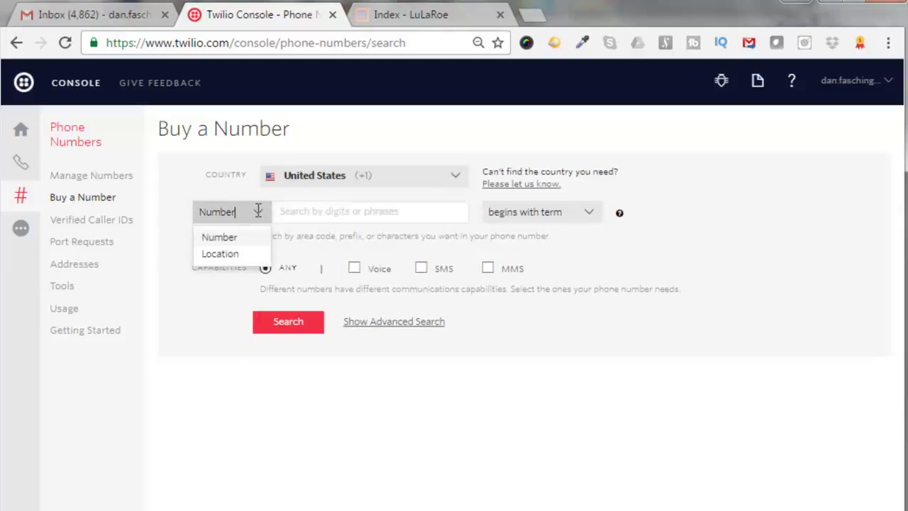
pyautogui.click(228, 255)
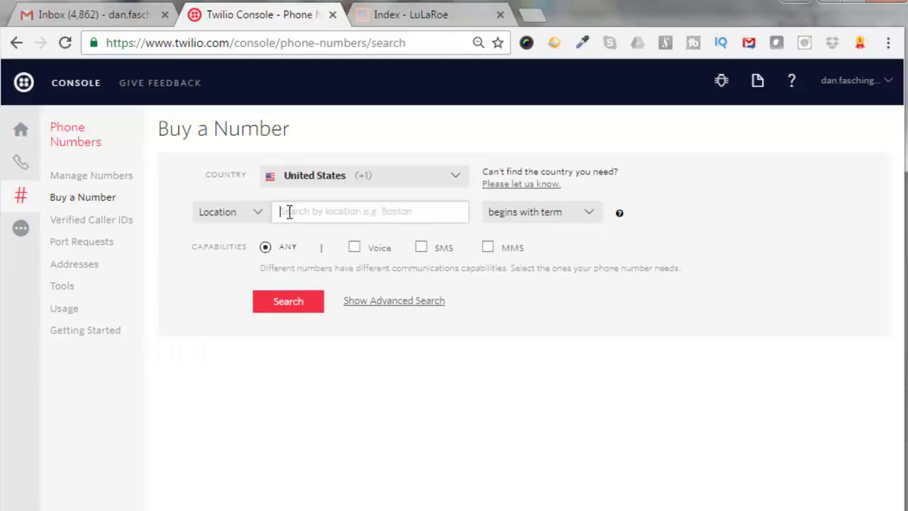
pyautogui.write('Chippewa Falls, Wisconsin')
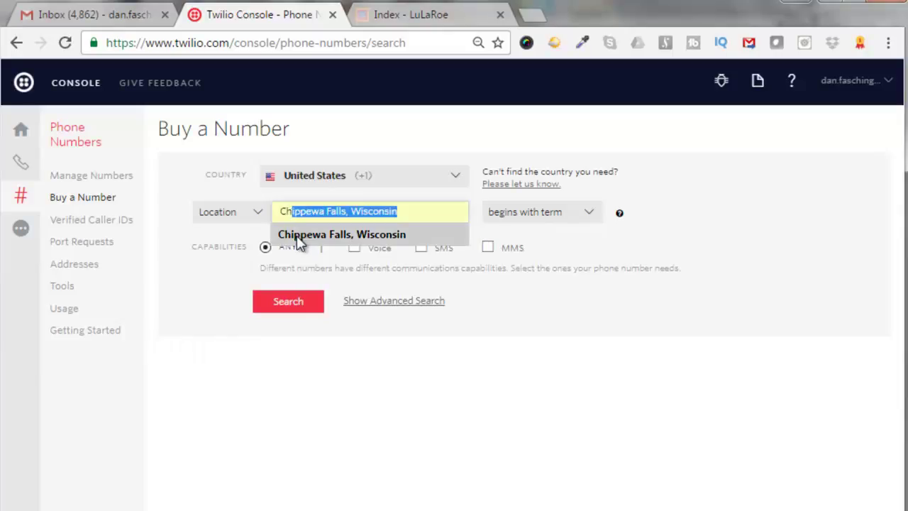
pyautogui.click(298, 241)
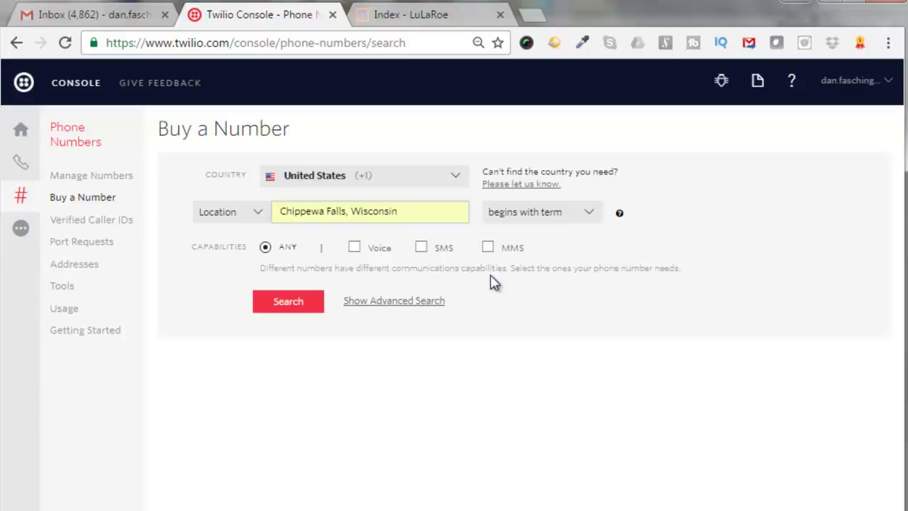
# - Require Voice, SMS and MMS capabilities and search for available numbers
pyautogui.click(355, 250)
pyautogui.click(421, 248)
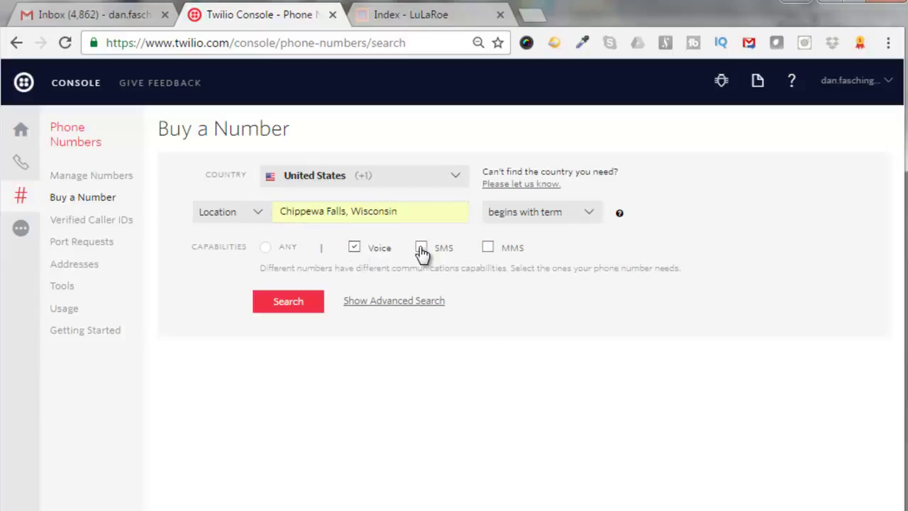
pyautogui.click(488, 249)
pyautogui.click(289, 302)
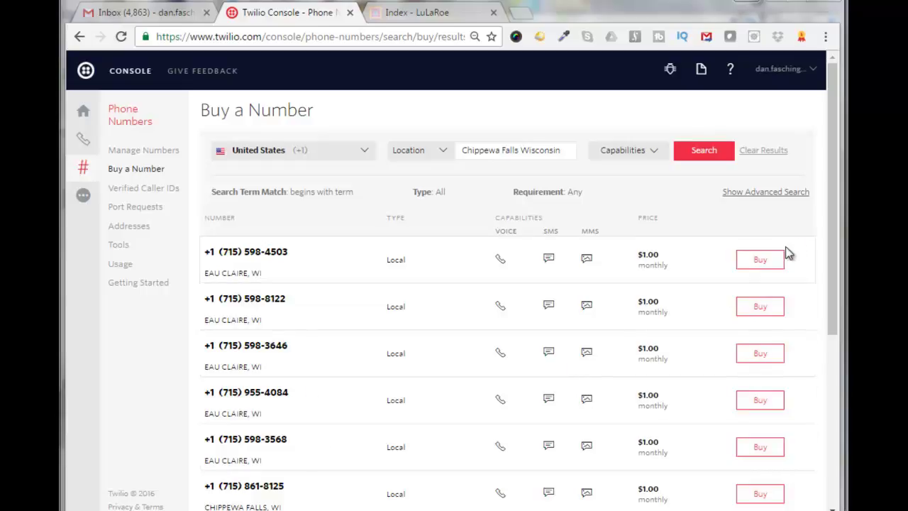
# - Look through the available numbers and refresh the results to get a different selection
pyautogui.moveTo(834, 245)
pyautogui.mouseDown()
pyautogui.moveTo(846, 403)
pyautogui.moveTo(837, 241)
pyautogui.mouseUp()
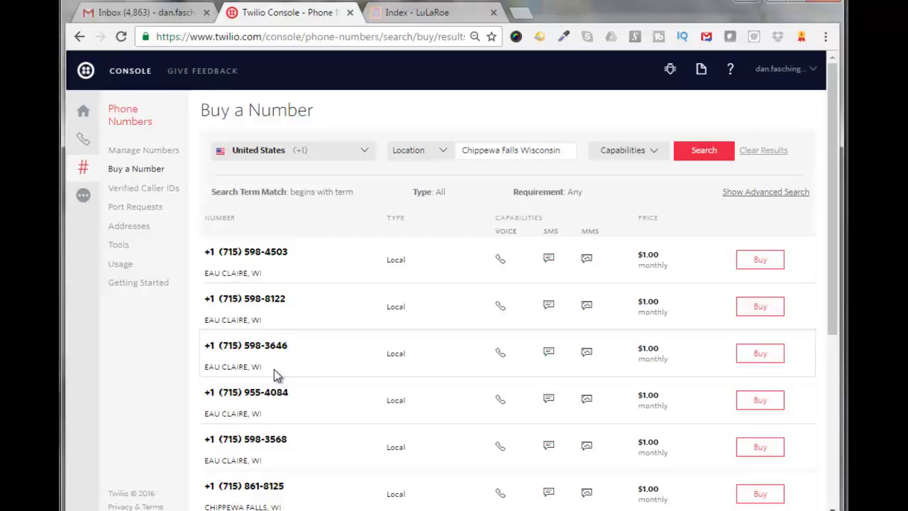
pyautogui.moveTo(836, 298); pyautogui.dragTo(802, 411)
pyautogui.scroll(-2, 802, 413)
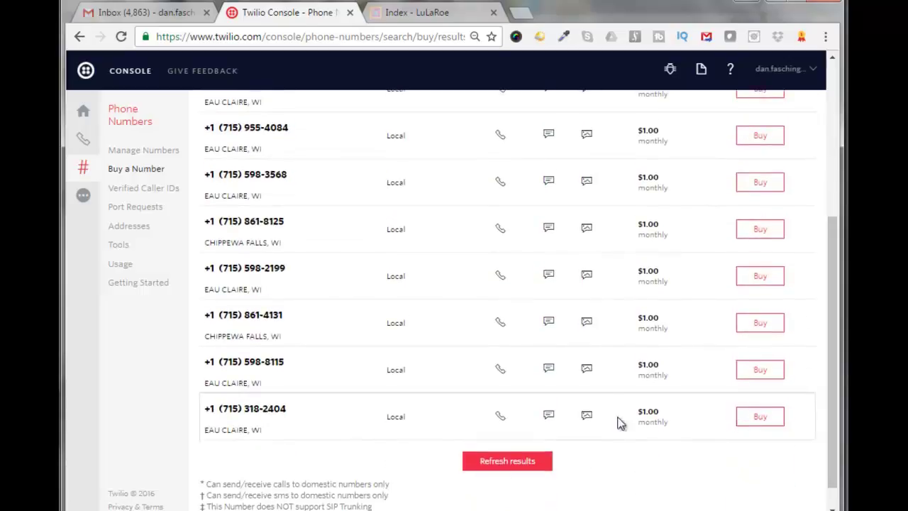
pyautogui.click(498, 465)
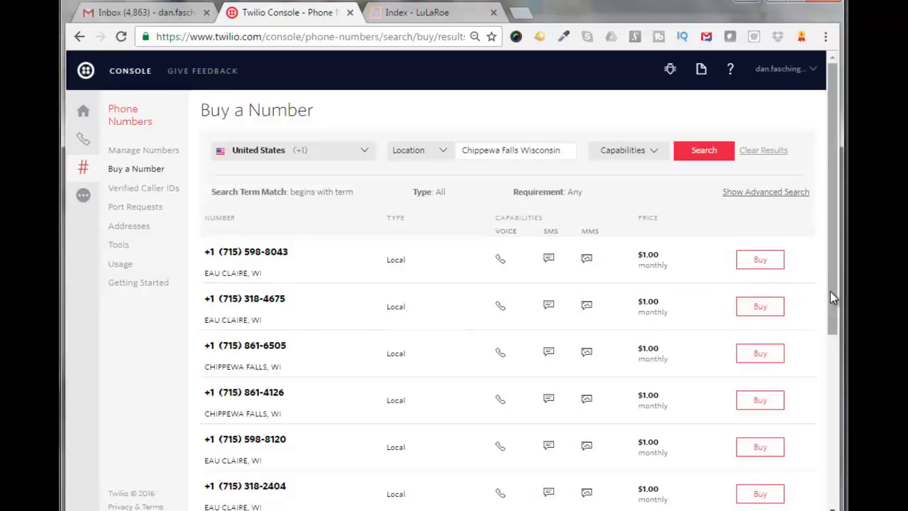
pyautogui.moveTo(831, 291)
pyautogui.mouseDown()
pyautogui.moveTo(836, 432)
pyautogui.moveTo(827, 306)
pyautogui.mouseUp()
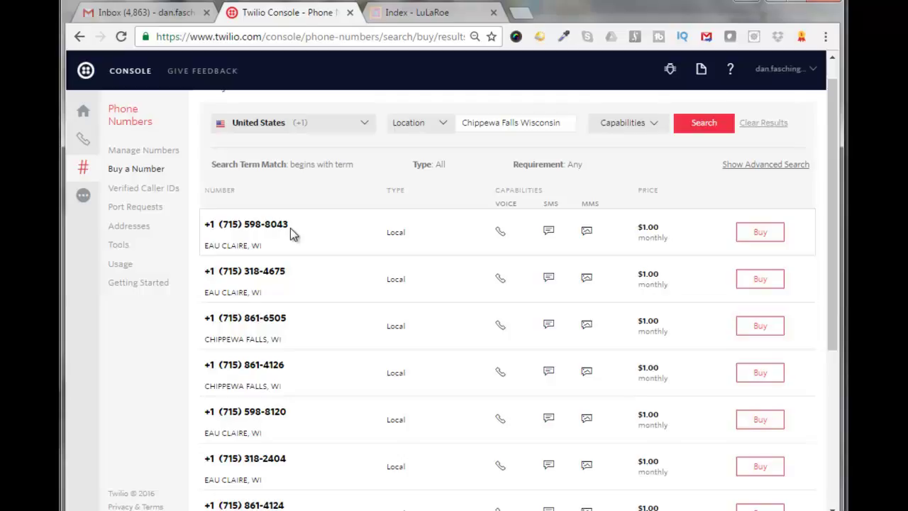
# - Buy the first number in the results that is located in Chippewa Falls, WI
pyautogui.tripleClick(314, 324)
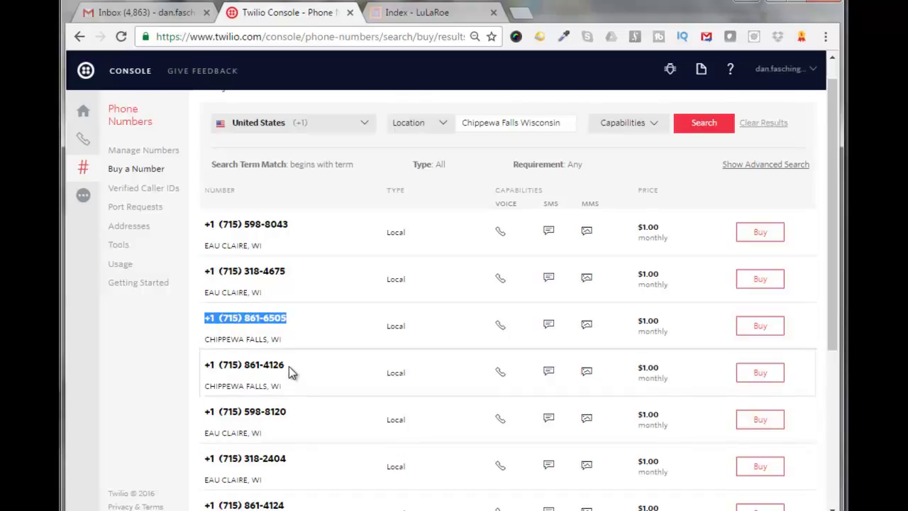
pyautogui.click(271, 333)
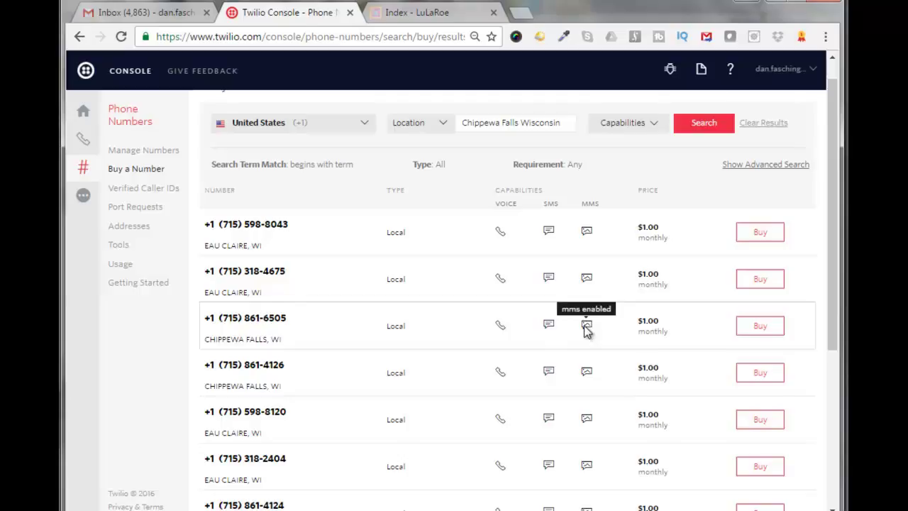
pyautogui.click(758, 327)
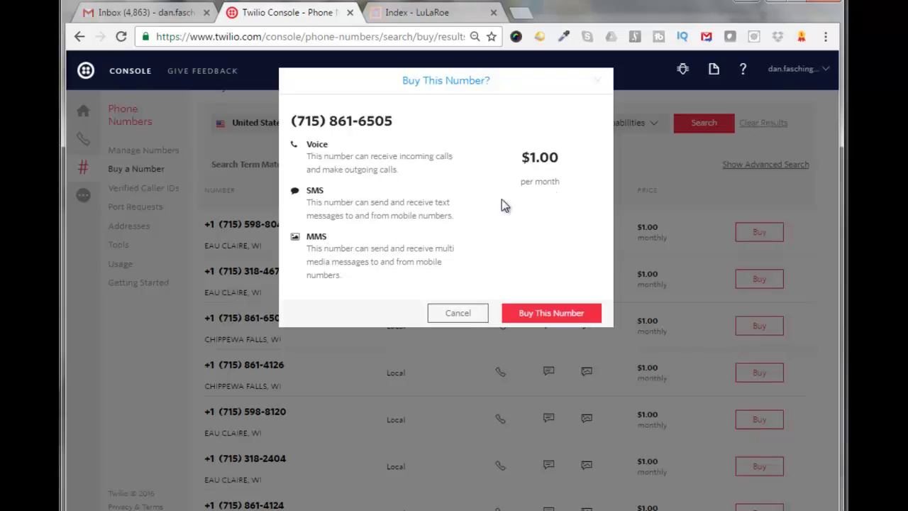
pyautogui.click(545, 317)
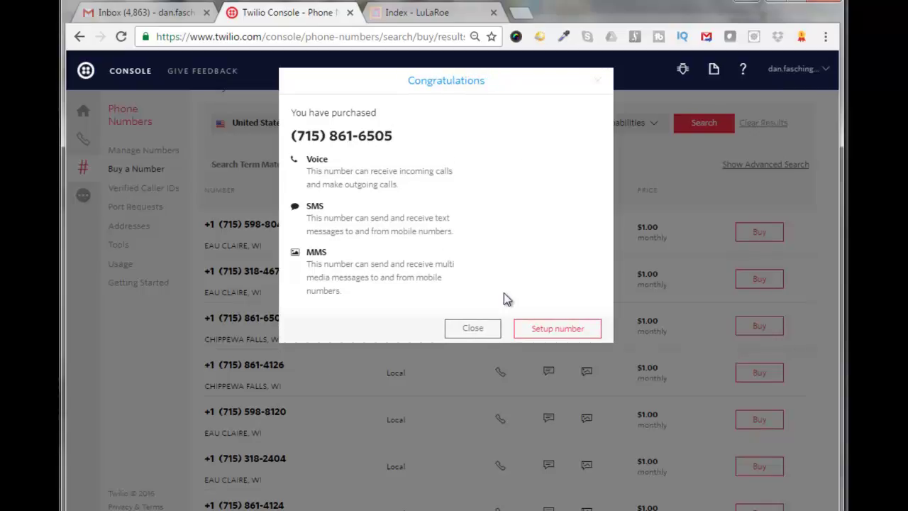
# - Open the setup of the purchased number, replace its friendly name with LuLaRoe and save the configuration
pyautogui.click(548, 330)
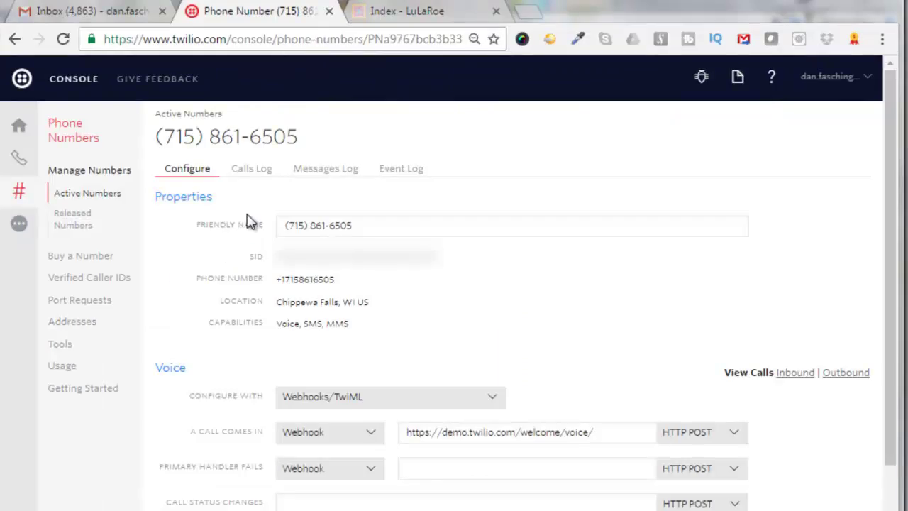
pyautogui.click(364, 226)
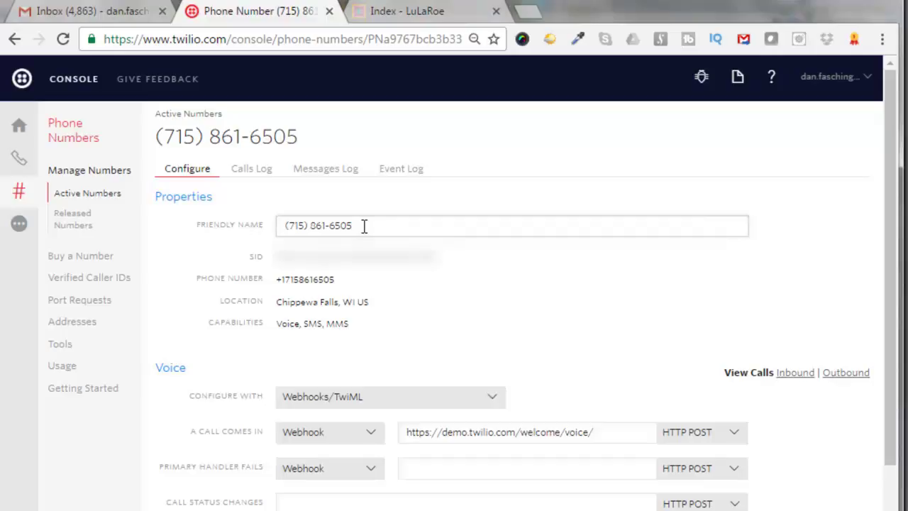
pyautogui.press('BackSpace')
pyautogui.press('BackSpace')
pyautogui.press('BackSpace')
pyautogui.press('BackSpace')
pyautogui.press('BackSpace')
pyautogui.press('BackSpace')
pyautogui.press('BackSpace')
pyautogui.press('BackSpace')
pyautogui.press('BackSpace')
pyautogui.press('BackSpace')
pyautogui.press('BackSpace')
pyautogui.press('BackSpace')
pyautogui.press('BackSpace')
pyautogui.press('BackSpace')
pyautogui.write('LuLaRoe')
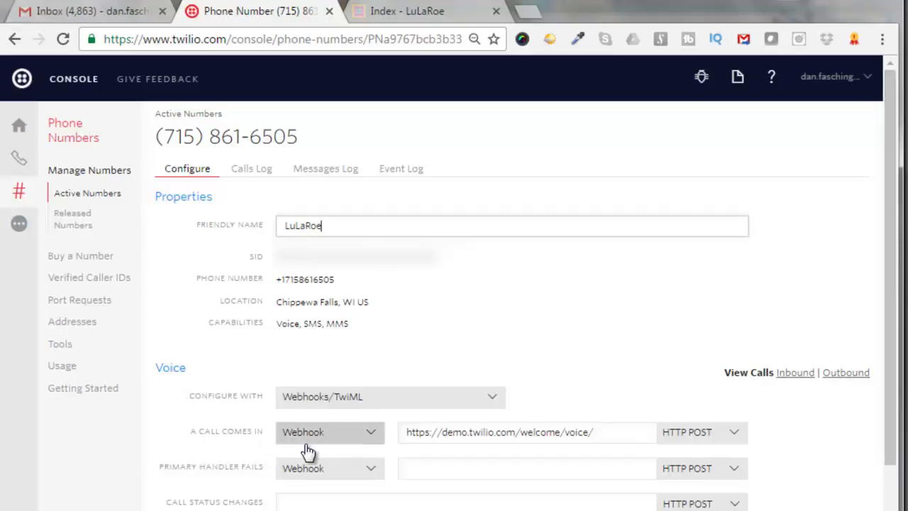
pyautogui.scroll(-2, 754, 407)
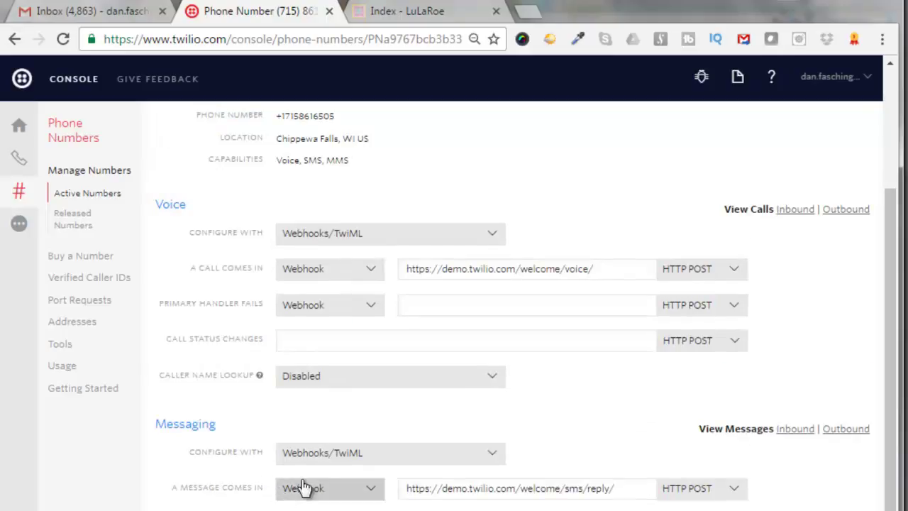
pyautogui.scroll(2, 670, 331)
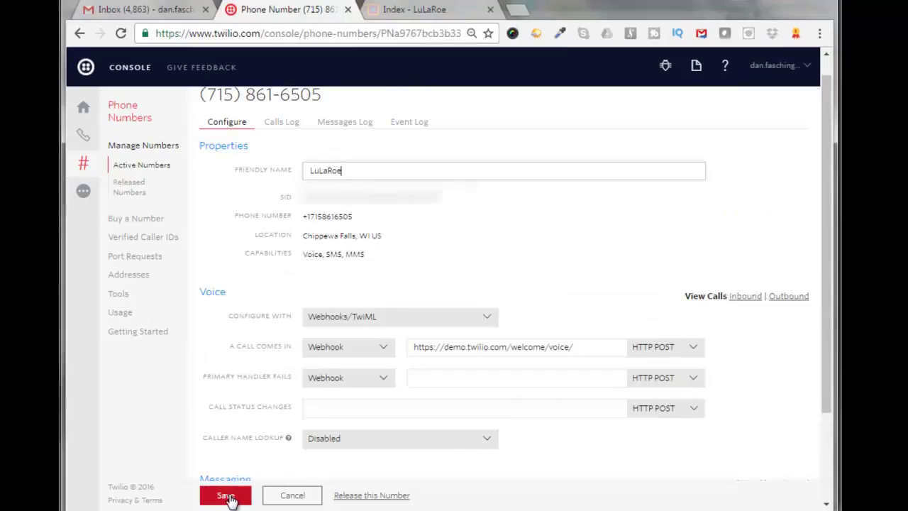
pyautogui.click(229, 497)
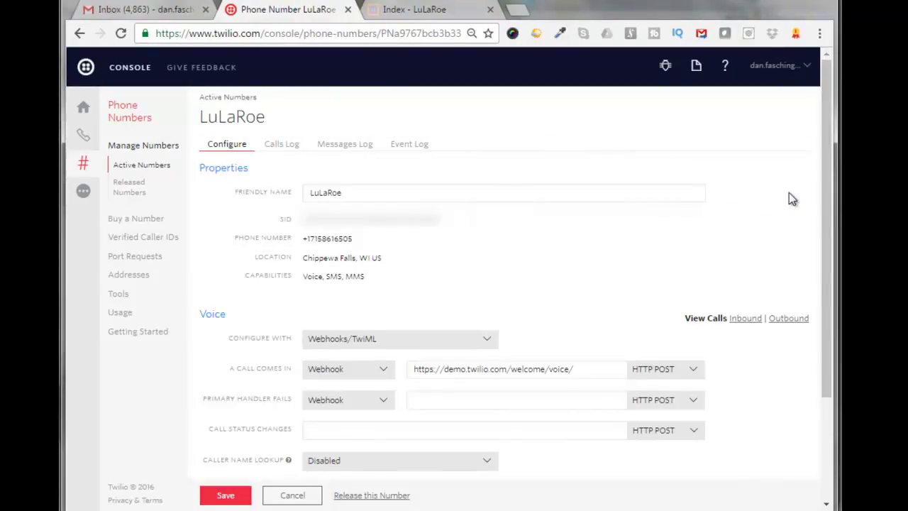
# - Look over the number's voice and messaging settings, and go back to the phone numbers overview
pyautogui.scroll(-1, 826, 218)
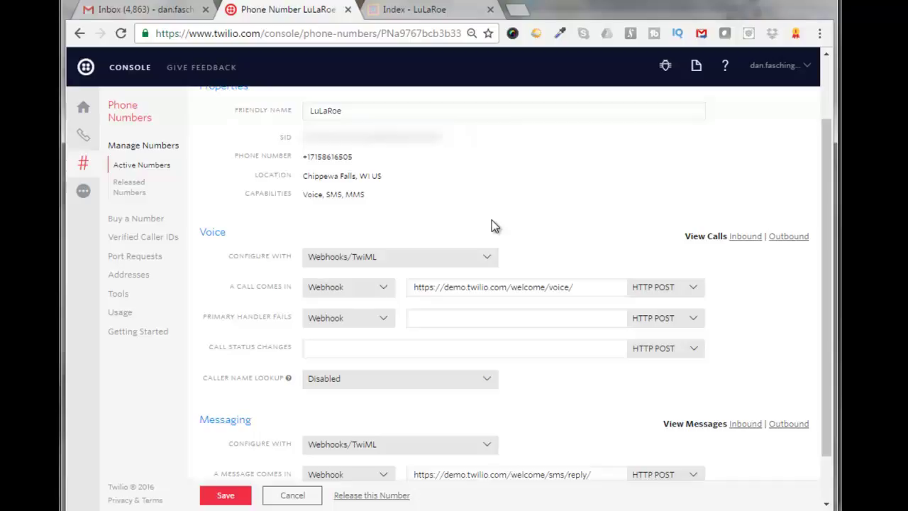
pyautogui.scroll(2, 494, 226)
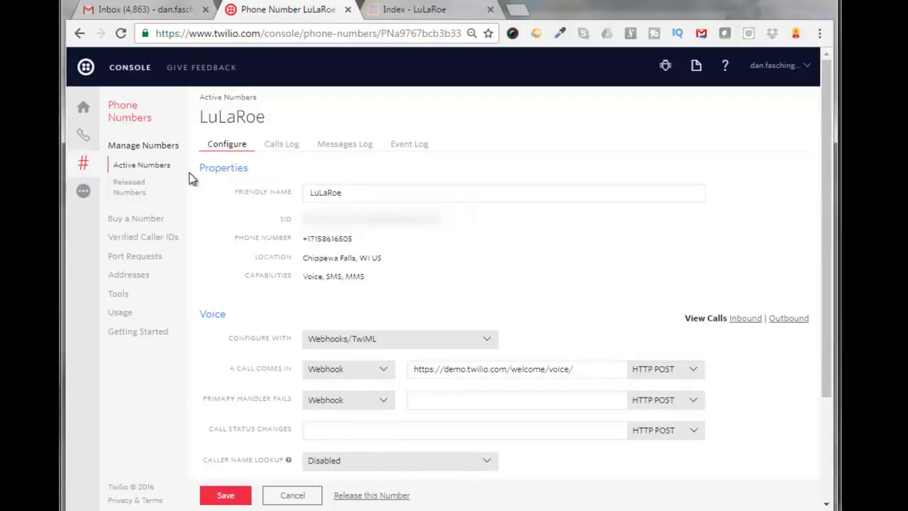
pyautogui.click(83, 163)
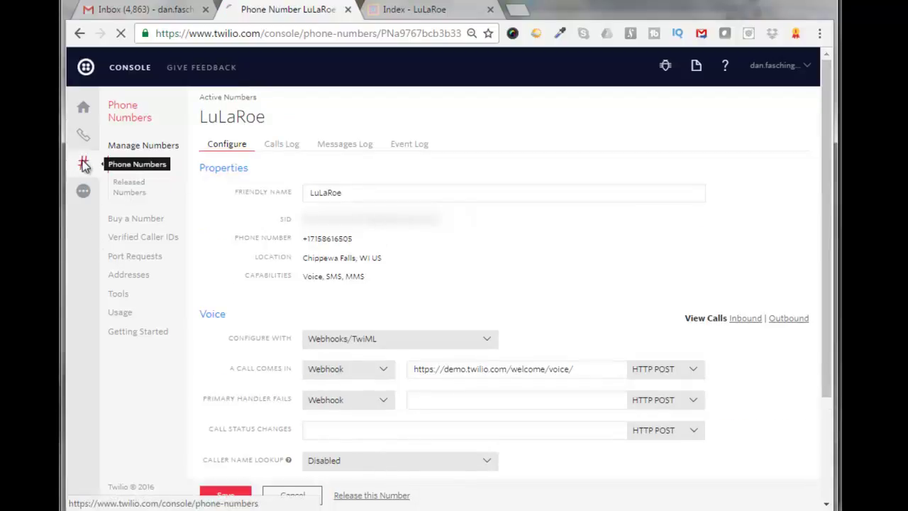